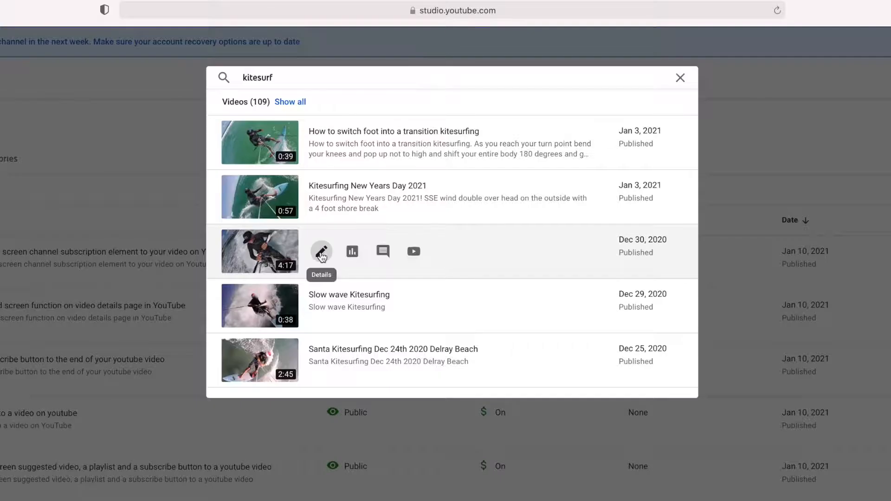
Open the details of the 4:17 kitesurfing video published Dec 30, 2020, and briefly play its YouTube watch page.
click(322, 254)
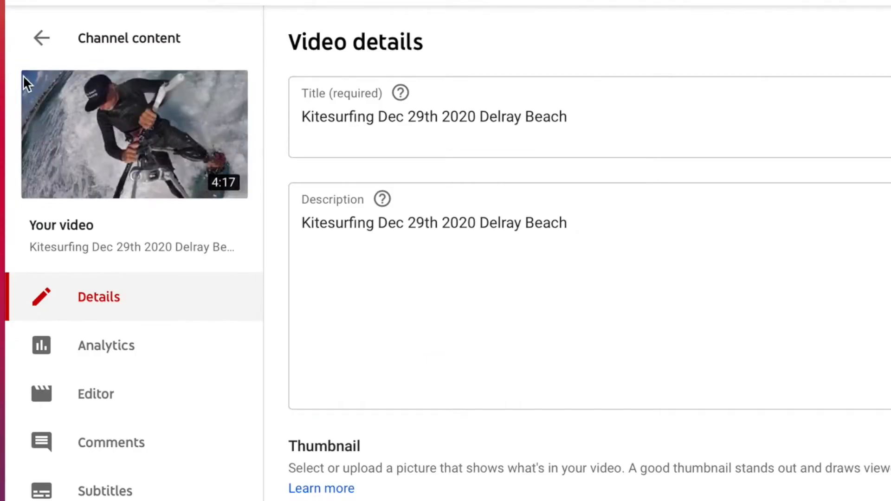
mouse_move(136, 134)
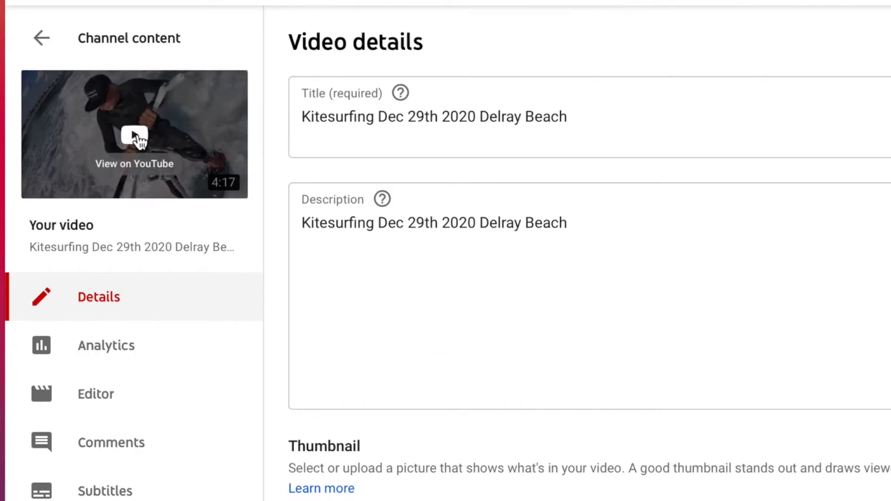
click(135, 136)
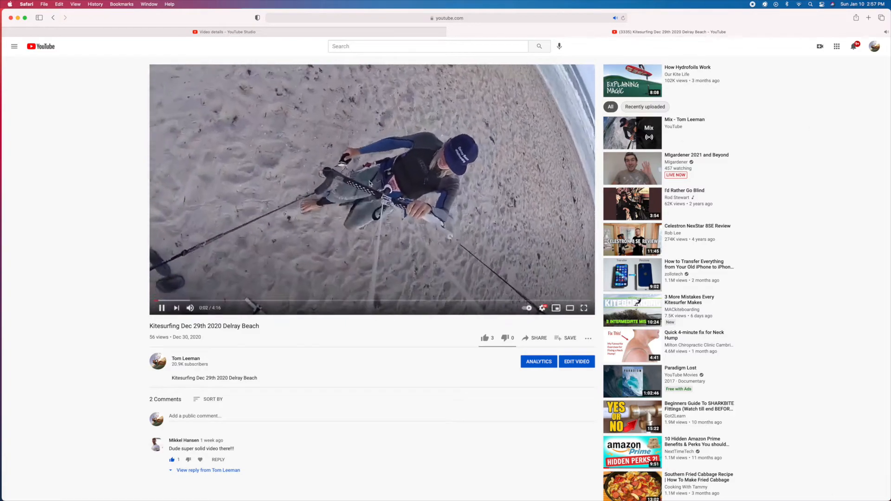
click(162, 308)
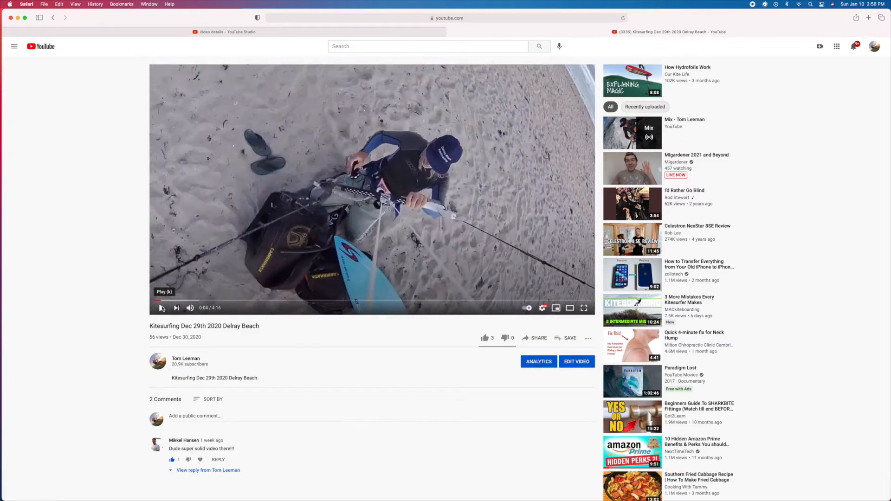
click(453, 34)
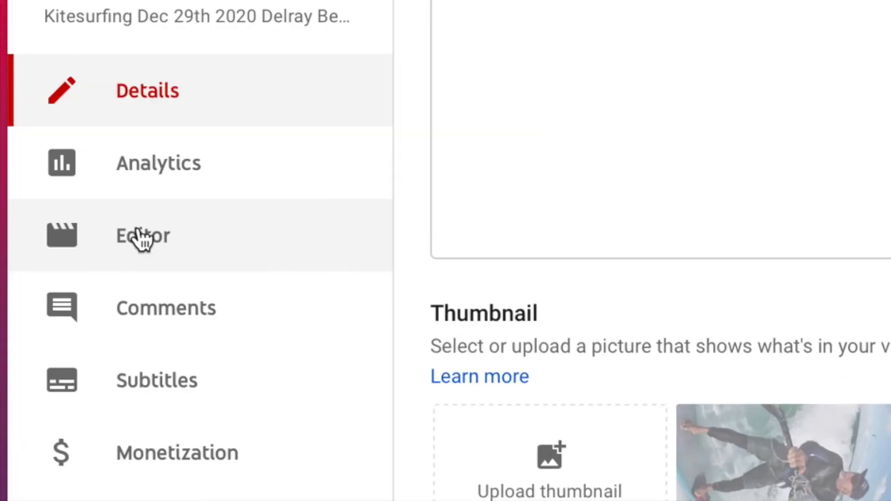
Open the video in the editor and browse the free music available for a new audio track.
click(138, 235)
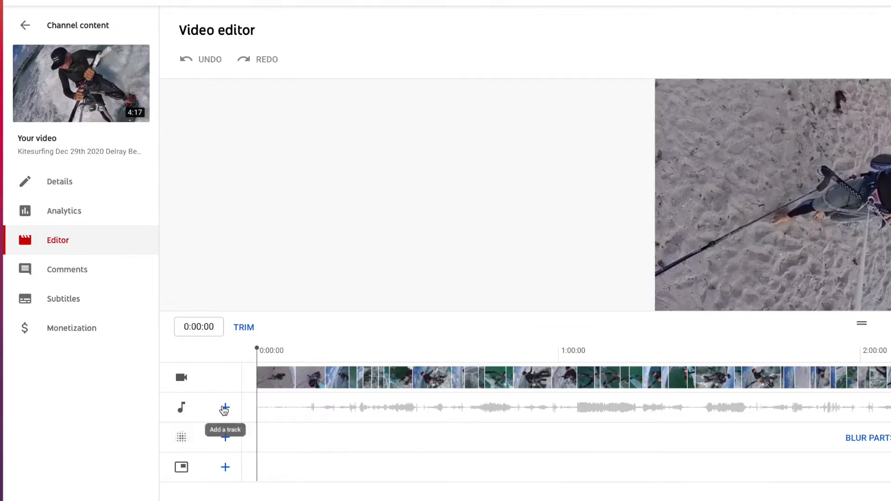
click(225, 408)
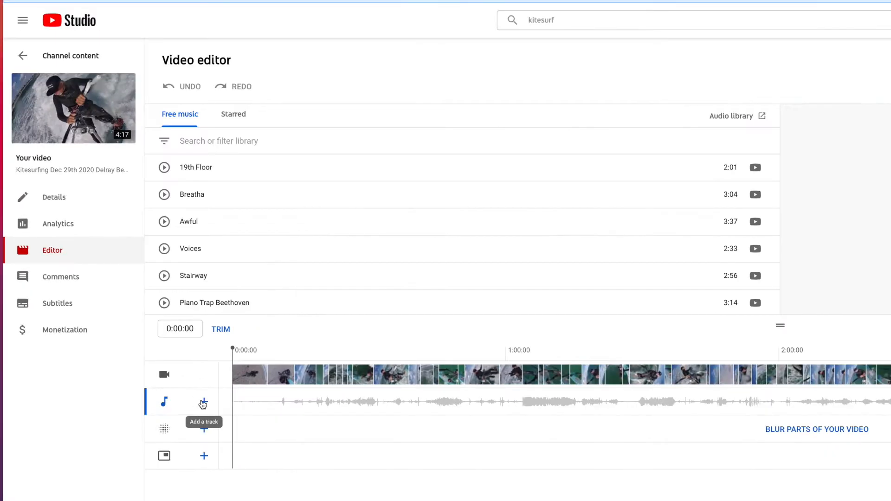
scroll(351, 209, down, 2)
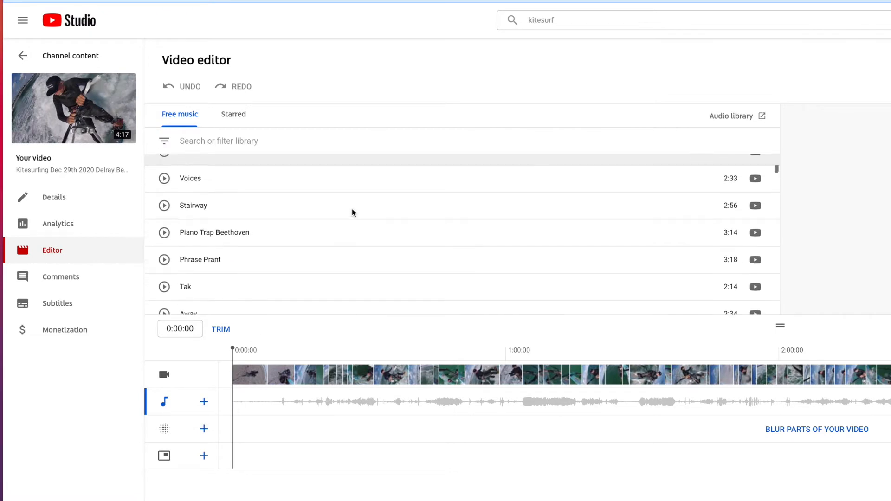
scroll(352, 211, down, 2)
scroll(353, 212, up, 4)
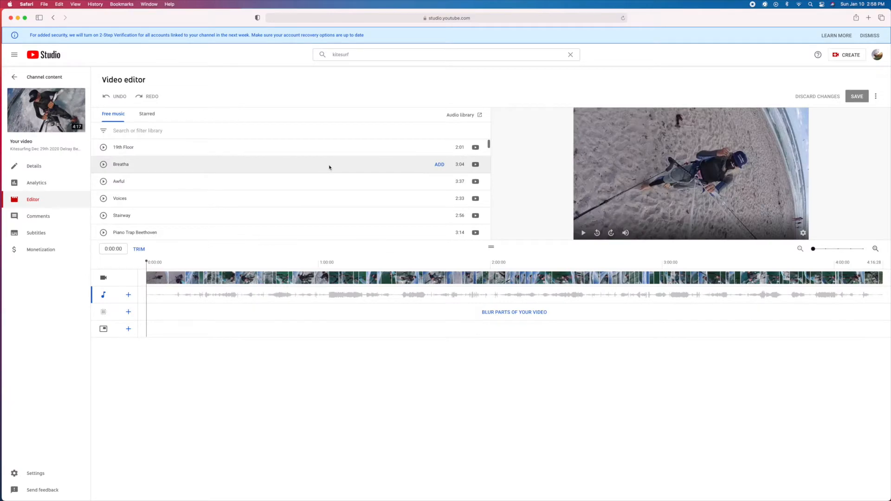
Read the full audio library license details for the track Awful and close them.
mouse_move(476, 183)
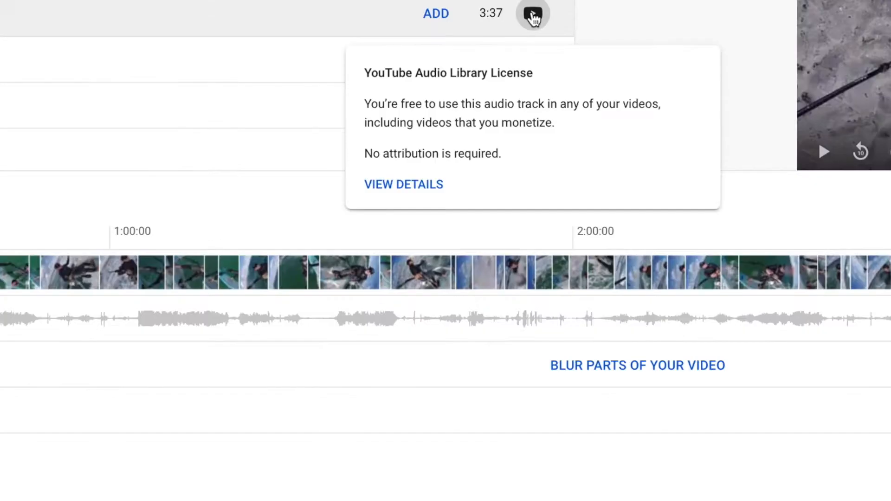
click(475, 183)
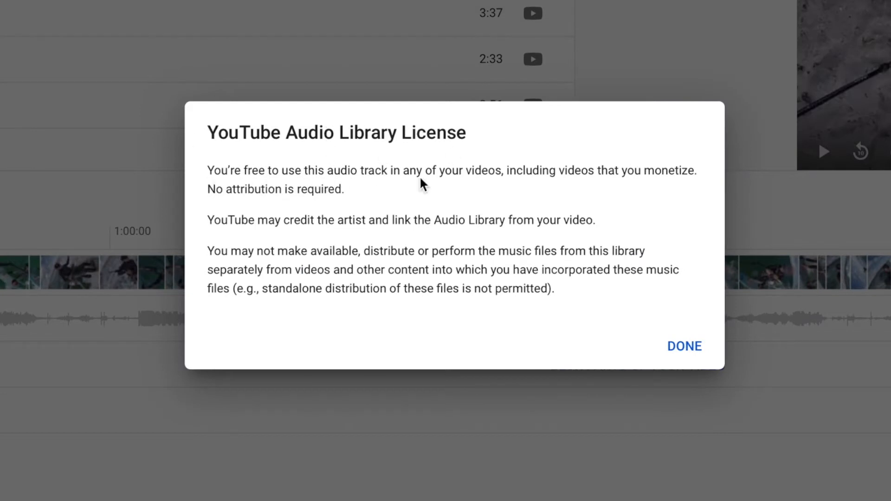
click(684, 346)
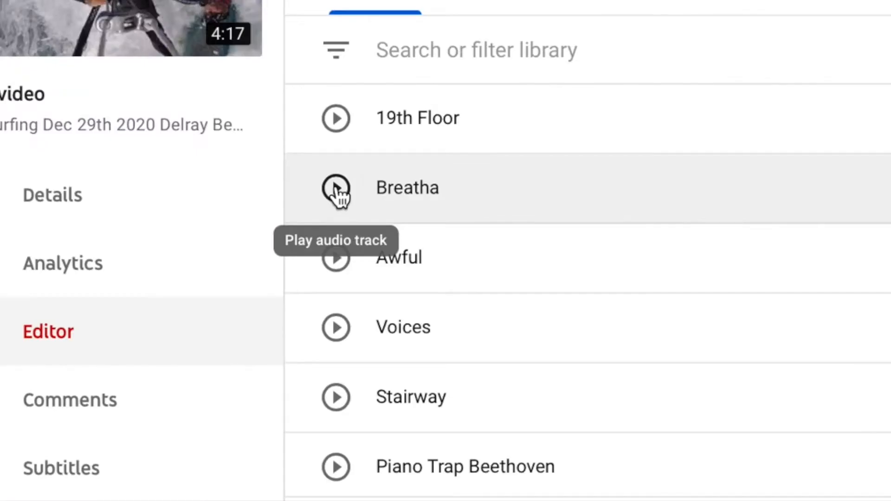
Preview the free track Breatha, then add it to the video's audio and save the edit.
click(104, 166)
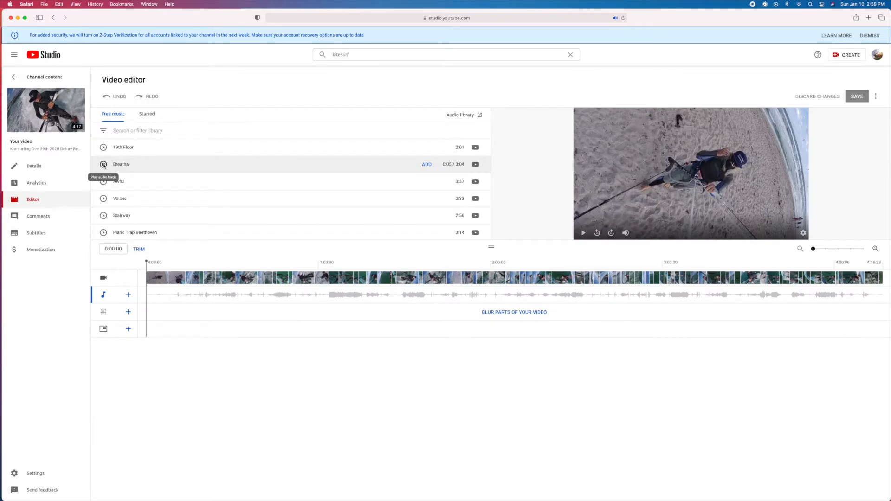
click(104, 165)
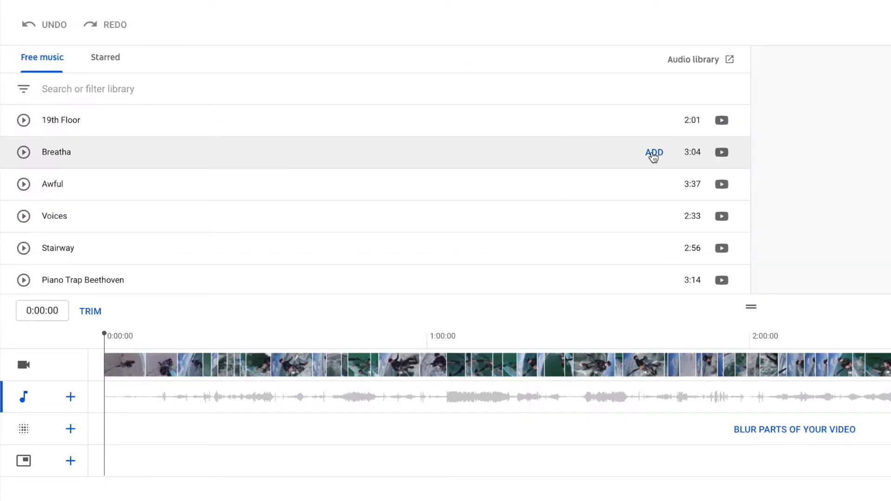
click(654, 153)
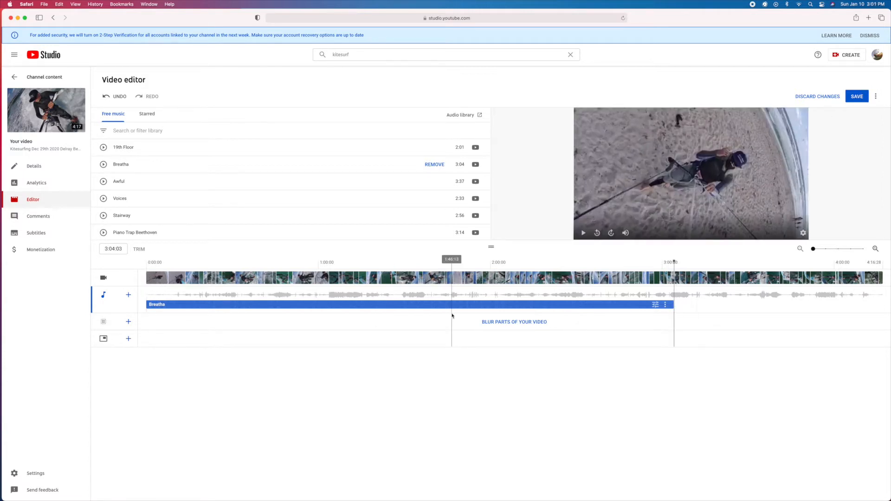
click(857, 97)
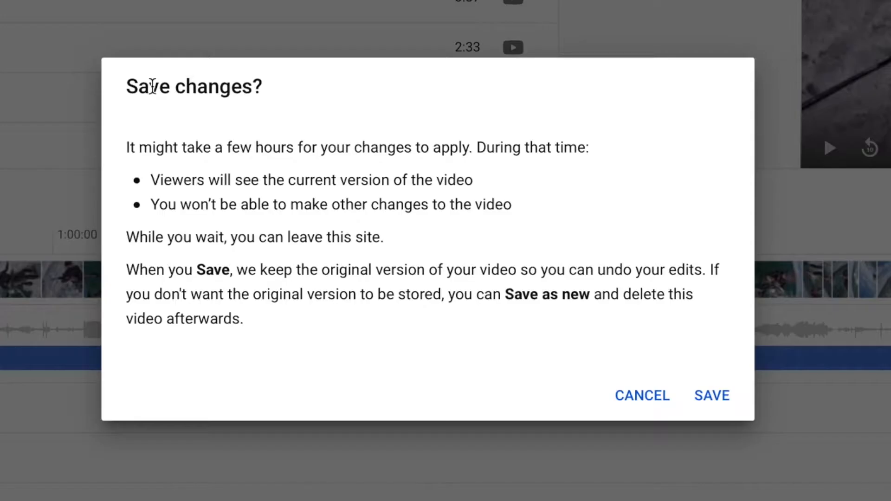
click(544, 318)
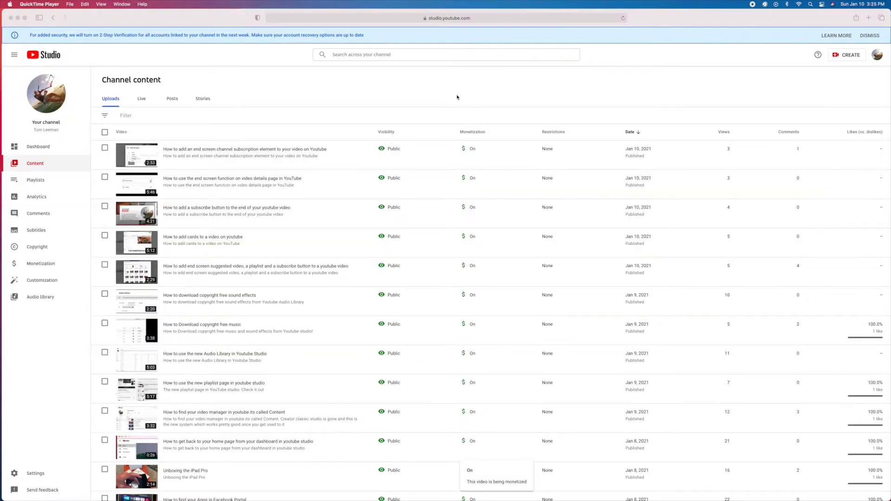
Search the channel for "Kitesurfing Dec 29th 2020 Delray Beach" and open that video's details.
click(337, 57)
click(337, 56)
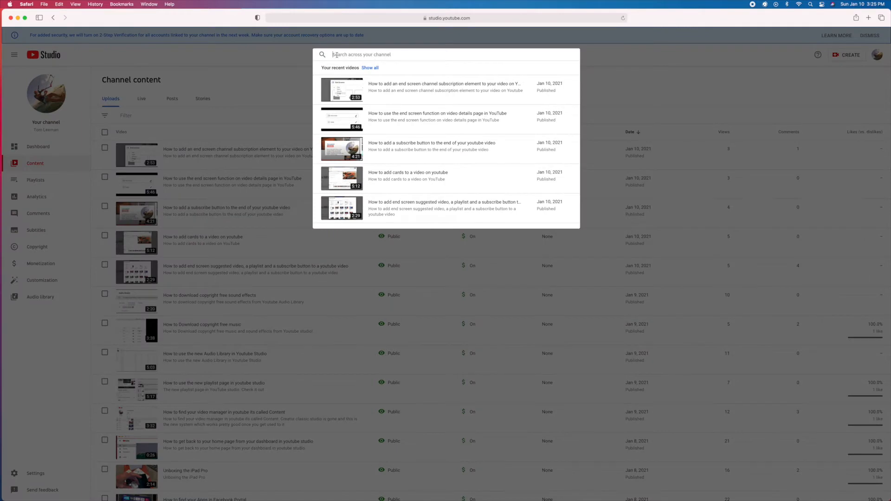
text(Kitesurfing Dec 29th 2020 Delray Beach)
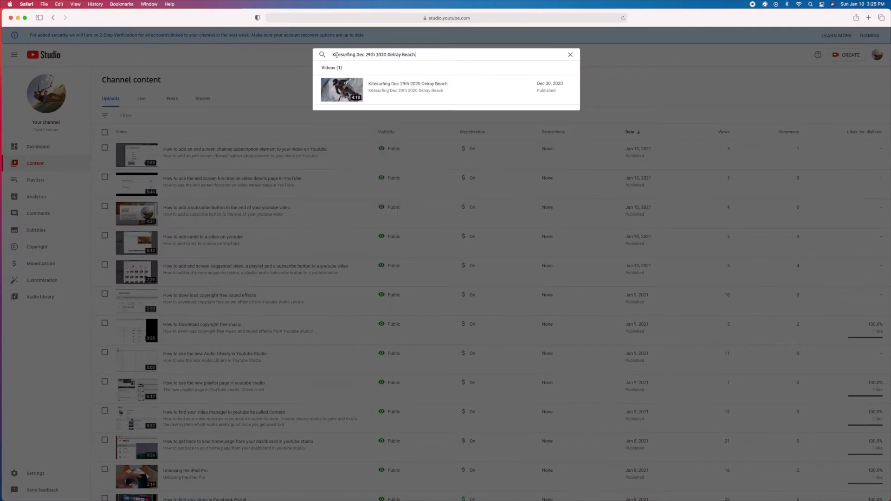
click(348, 84)
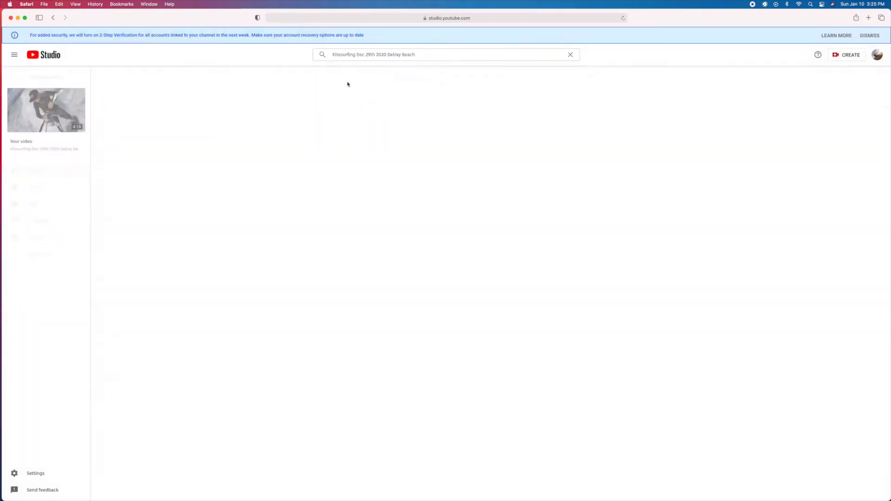
Play the start of the edited video on YouTube, pause it and return to its Studio details page.
click(45, 112)
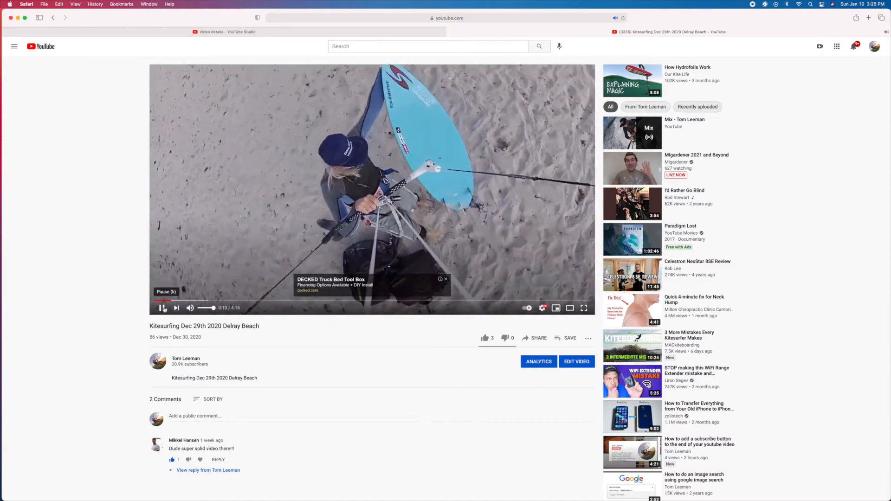
click(163, 308)
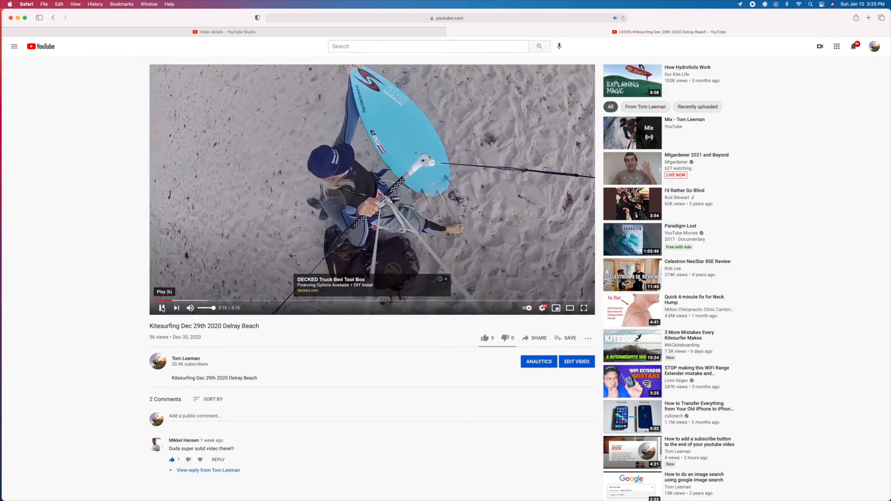
click(451, 32)
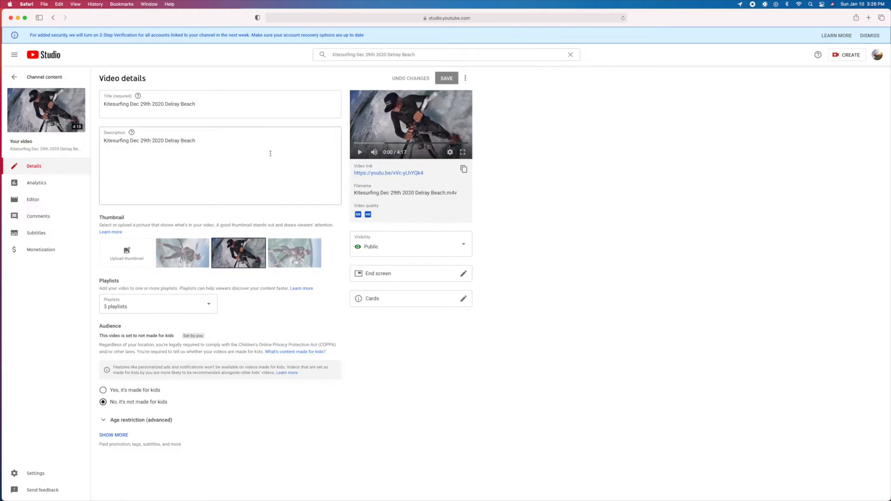
Open the free music list in the video's editor and filter it to tracks shorter than 1:40.
click(36, 200)
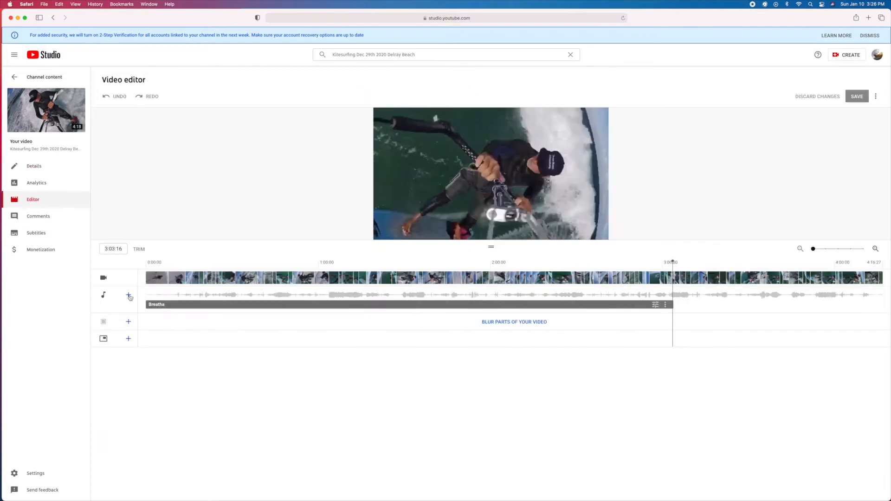
click(128, 295)
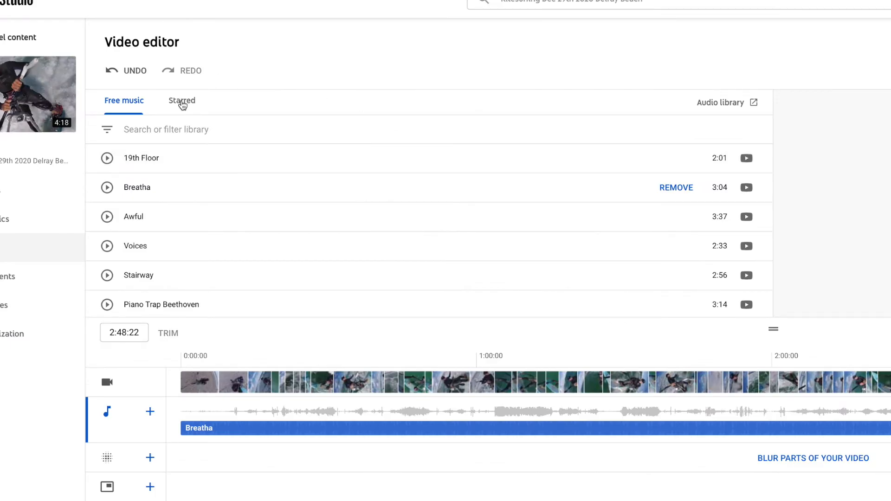
click(109, 133)
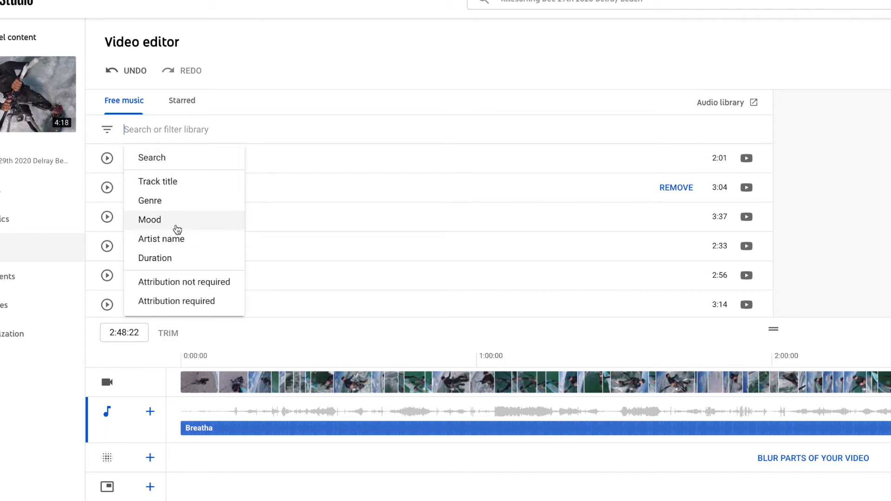
click(177, 257)
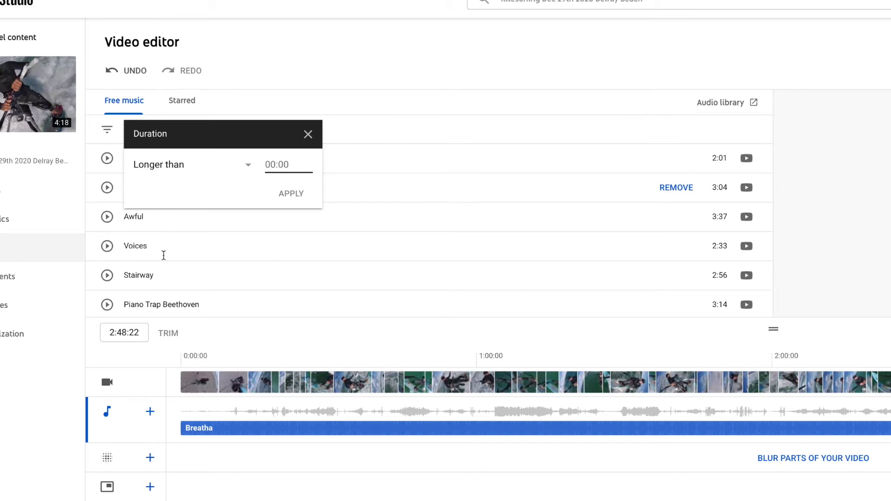
text(100)
click(249, 167)
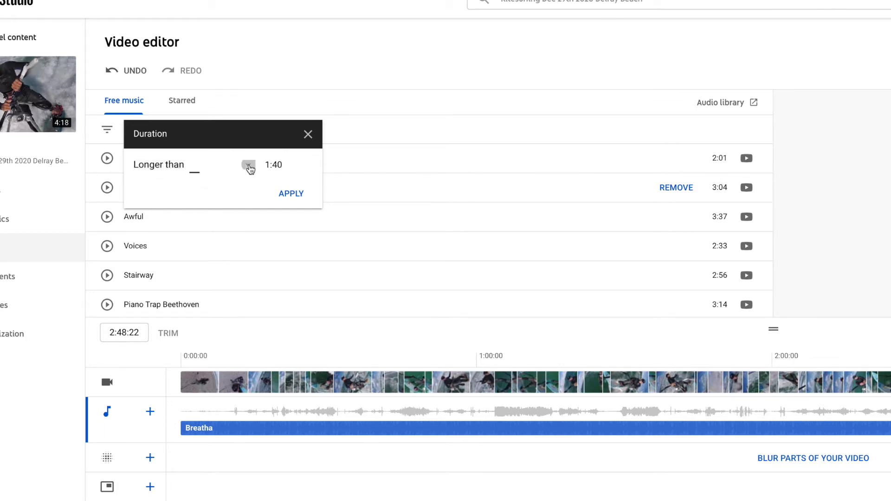
click(179, 200)
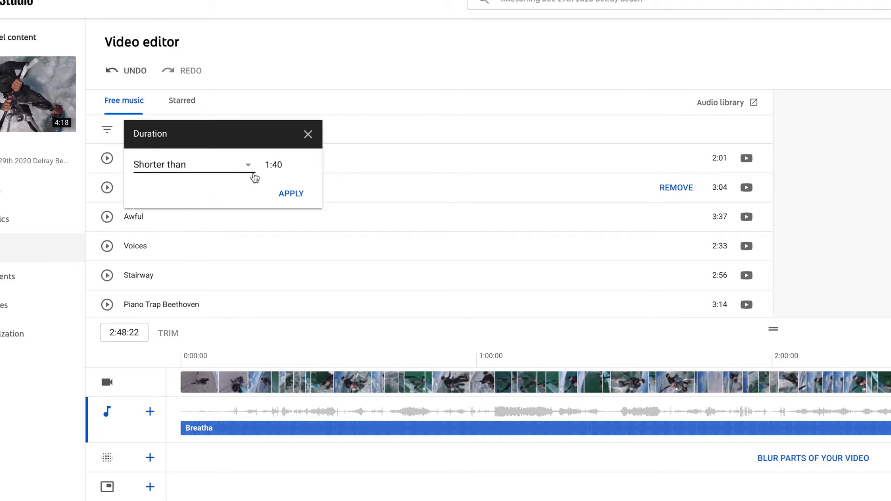
click(283, 165)
click(291, 193)
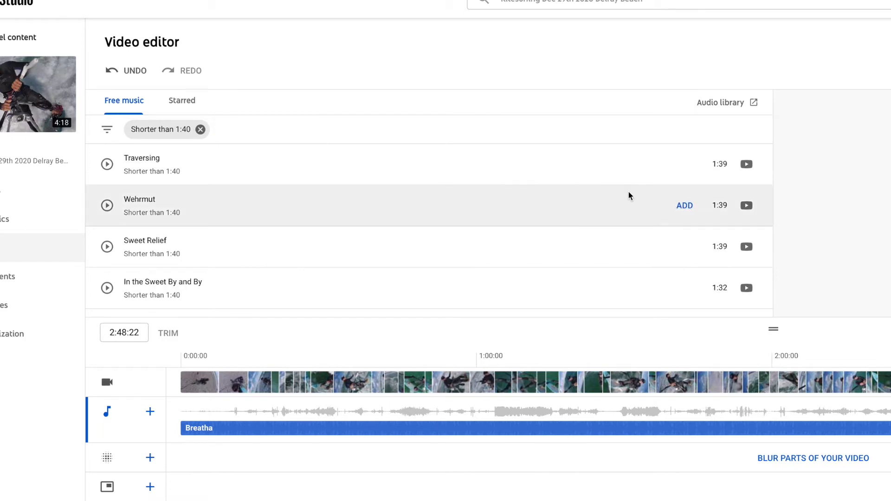
Add the free track Walk With Me and move it along the timeline so it ends with the video.
scroll(629, 196, down, 5)
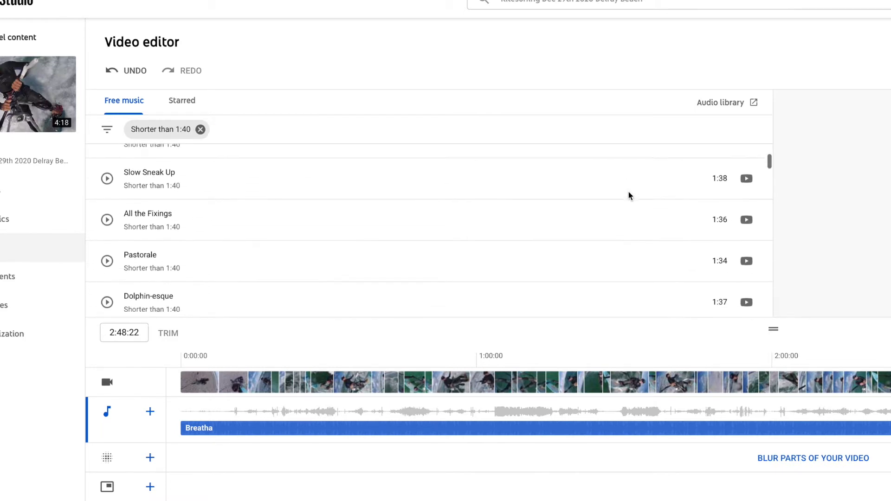
scroll(629, 196, down, 15)
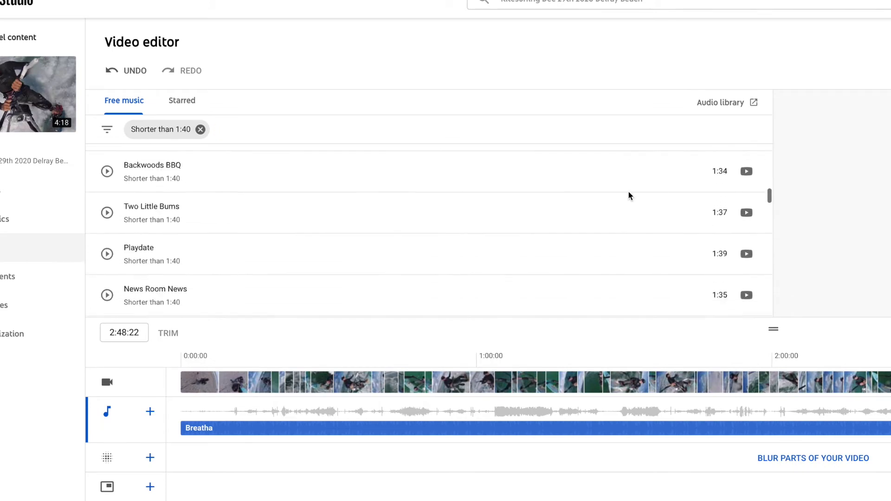
scroll(628, 195, down, 15)
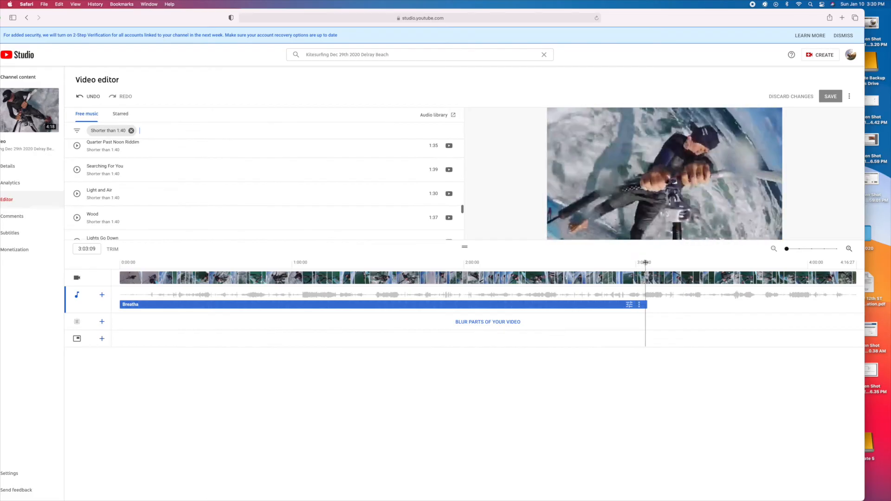
key(space)
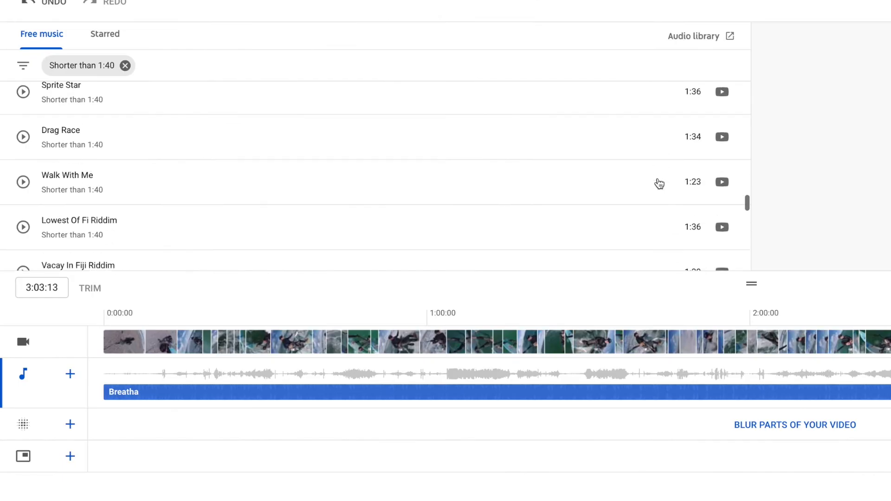
mouse_move(415, 193)
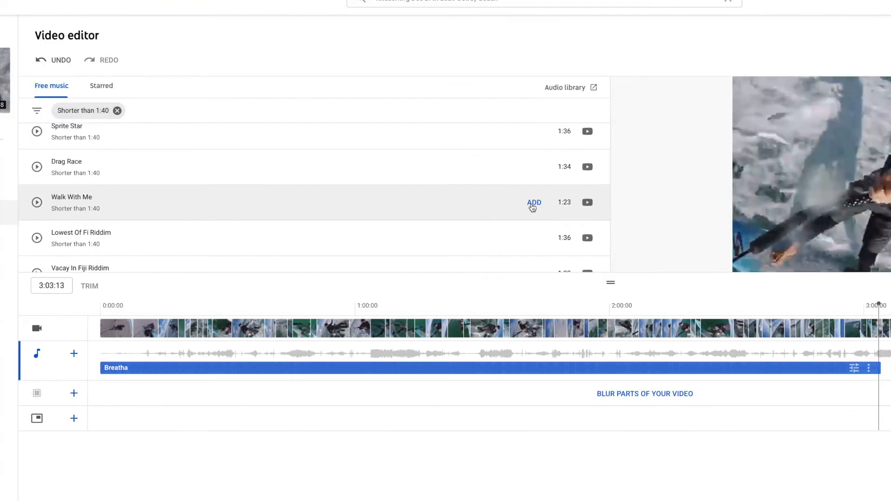
click(655, 182)
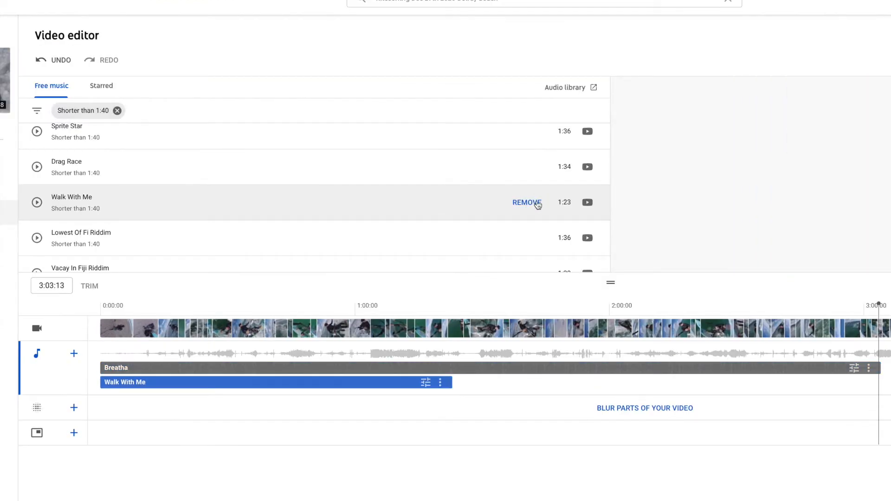
drag(387, 383, 890, 368)
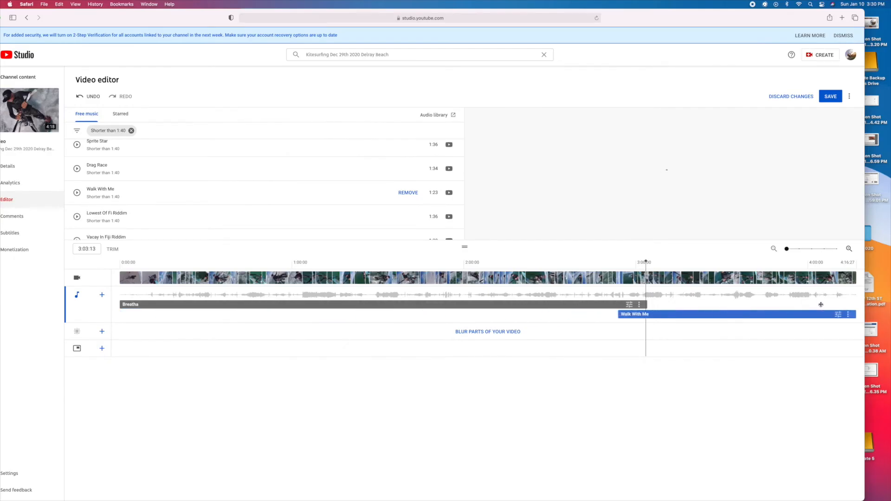
Play the video preview from about 2:49, just before Walk With Me starts, to check the transition between tracks.
click(612, 266)
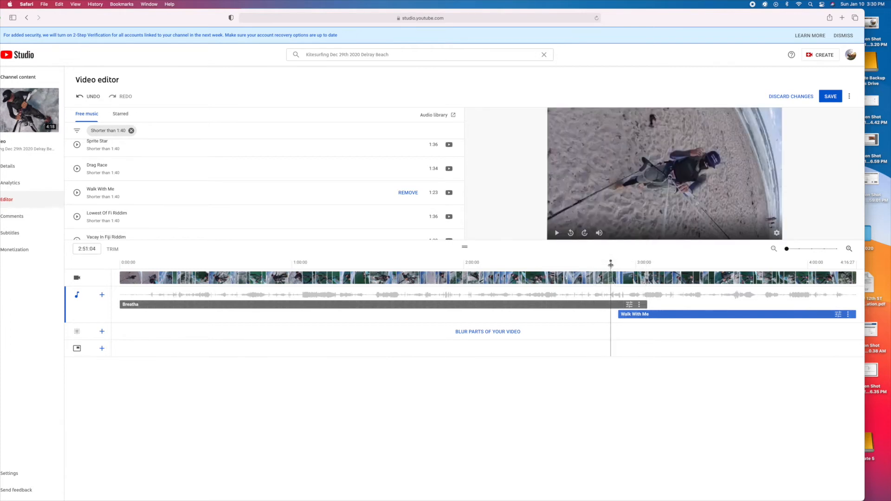
click(558, 233)
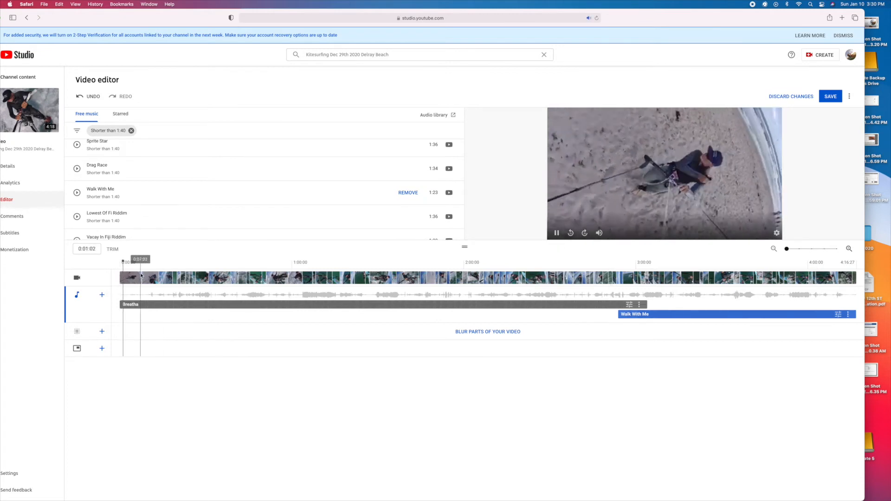
click(124, 262)
drag(124, 263, 607, 262)
key(space)
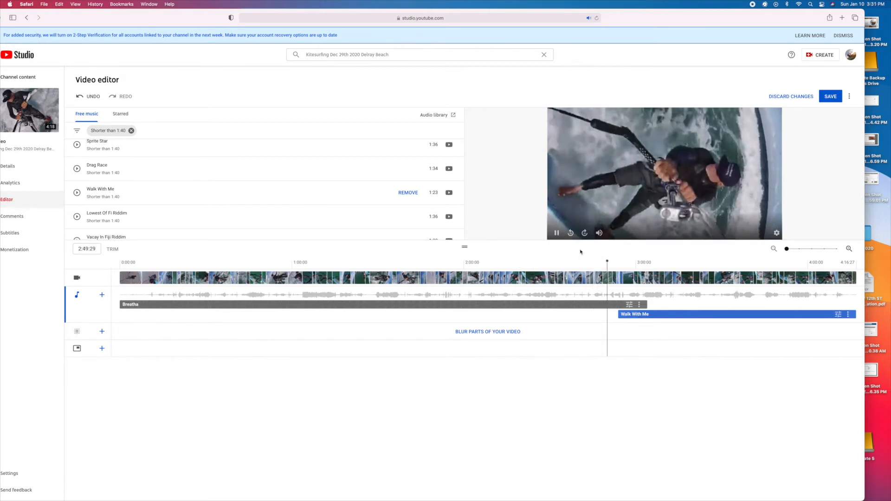
Preview the track Walk With Me, then save the audio changes to the video and confirm.
click(77, 193)
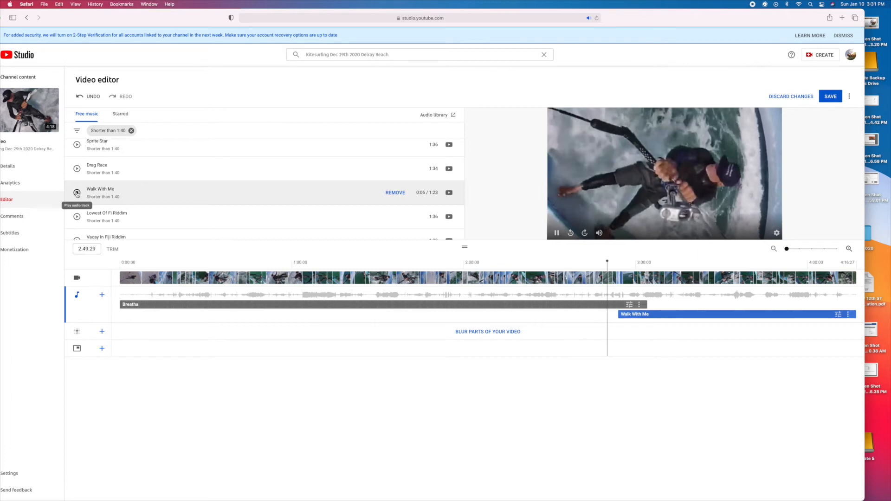
click(77, 193)
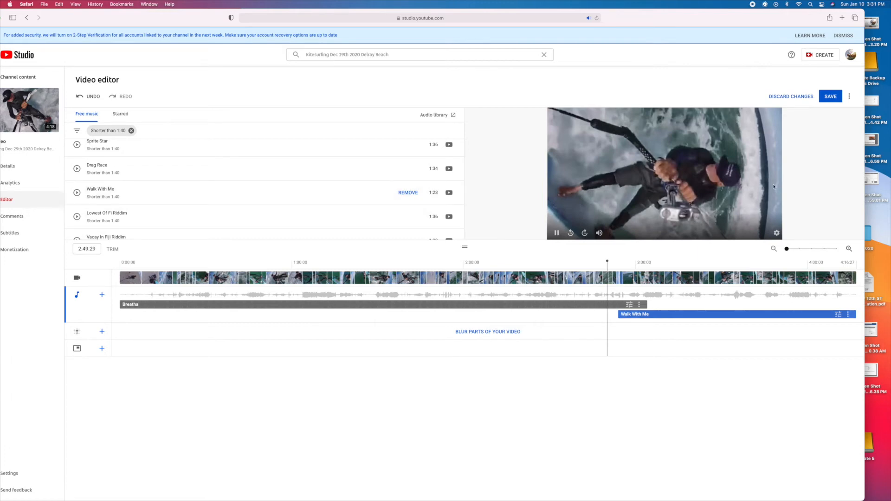
click(830, 97)
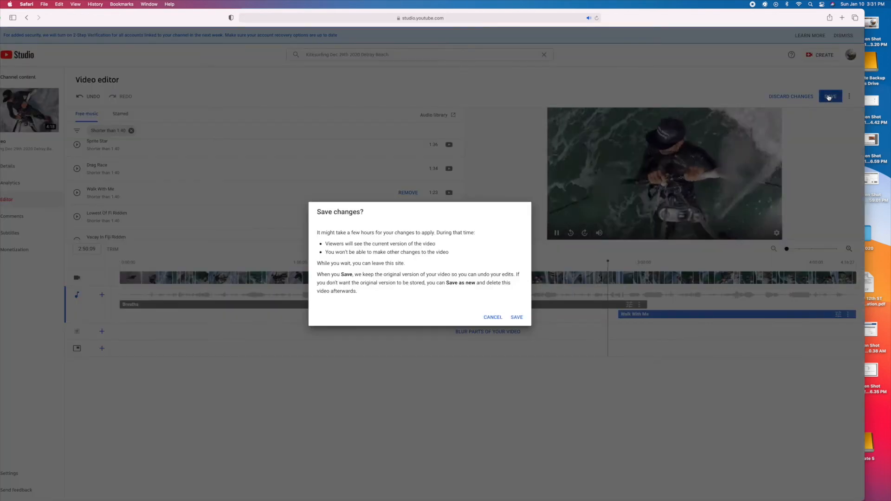
click(517, 318)
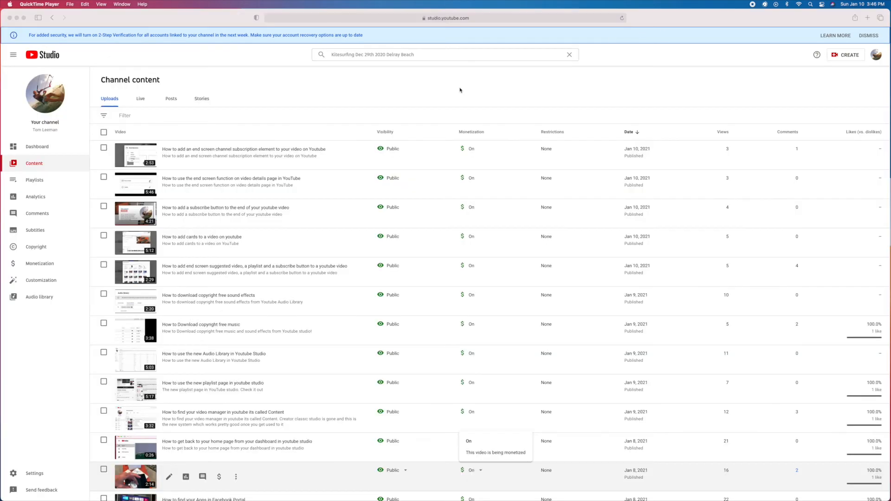
Find "Kitesurfing Dec 29th 2020 Delray Beach" in the channel again, open its details and launch the video on YouTube.
click(416, 55)
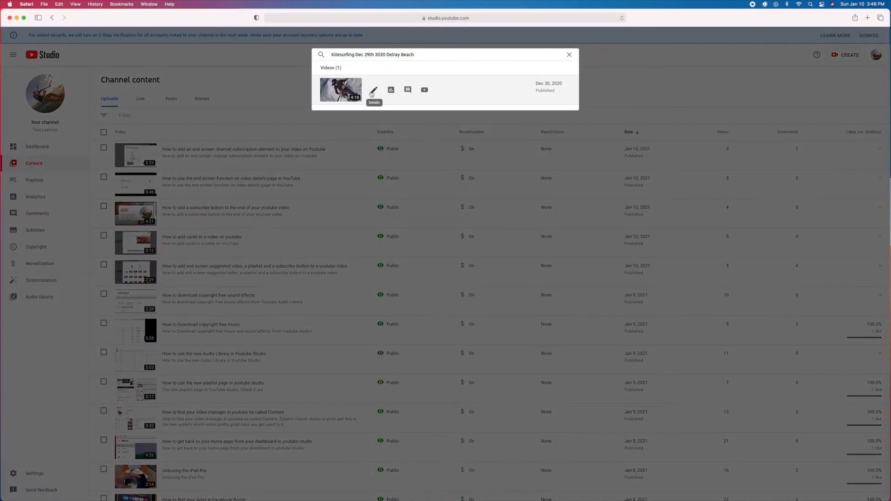
click(372, 93)
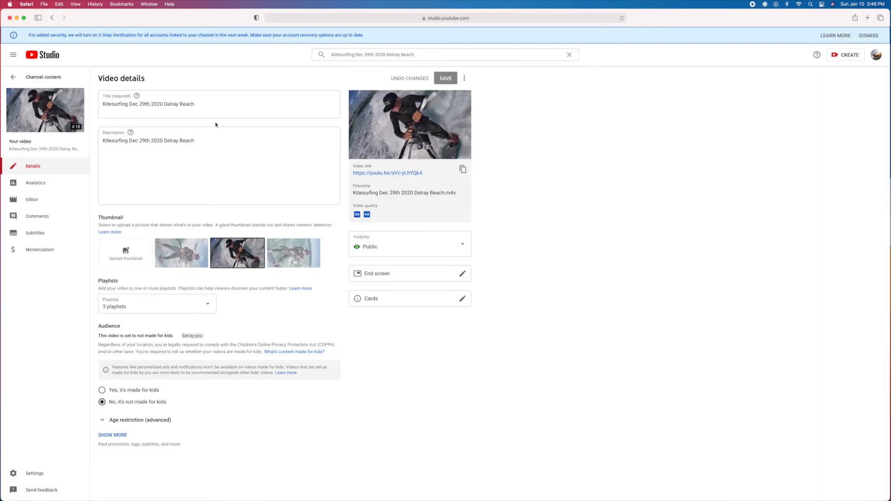
click(46, 110)
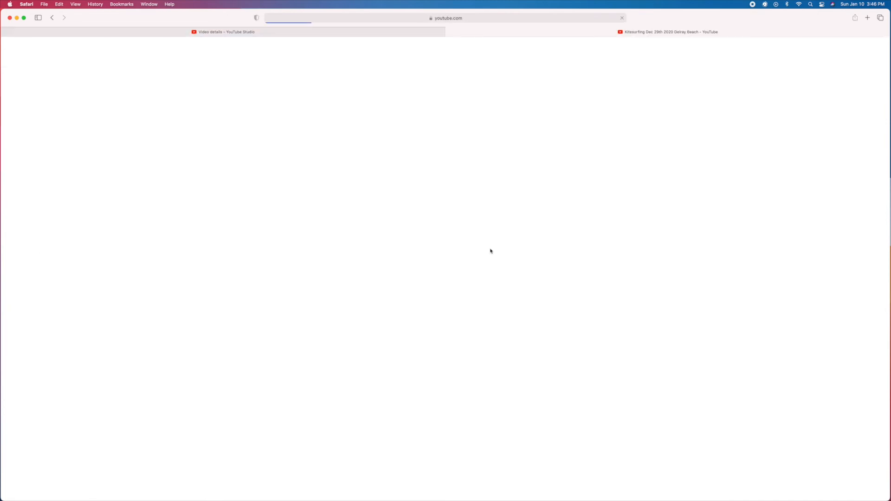